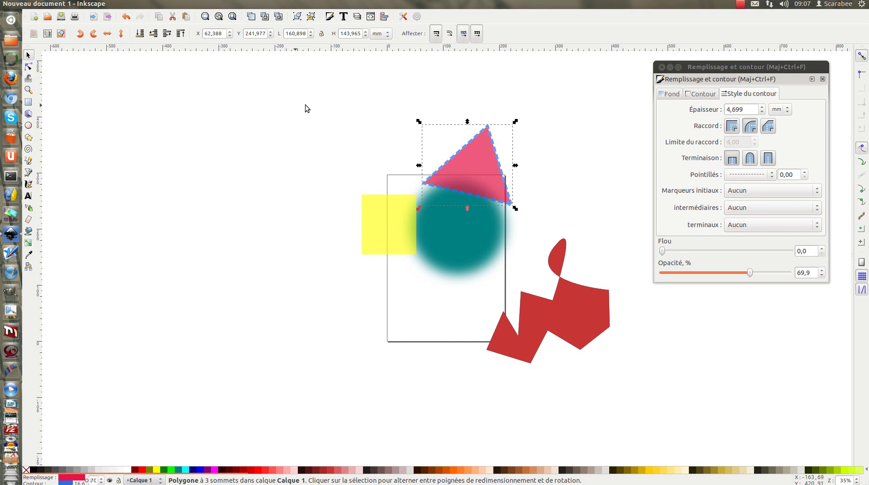
Delete the triangle, circle, yellow rectangle and red freeform shape from the drawing.
click(346, 105)
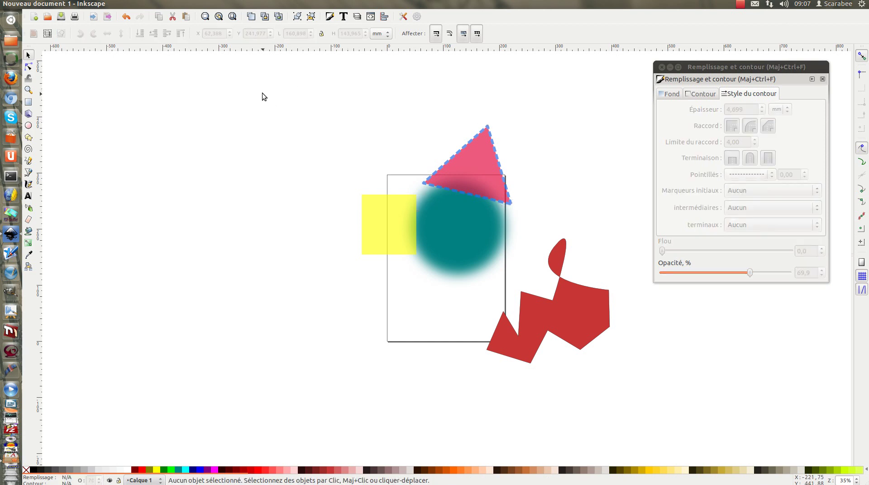
drag(265, 94, 640, 392)
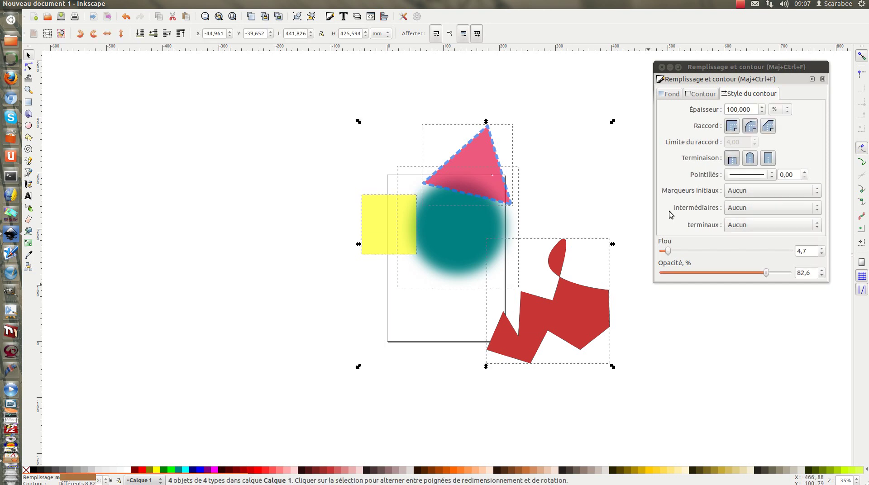
key(Delete)
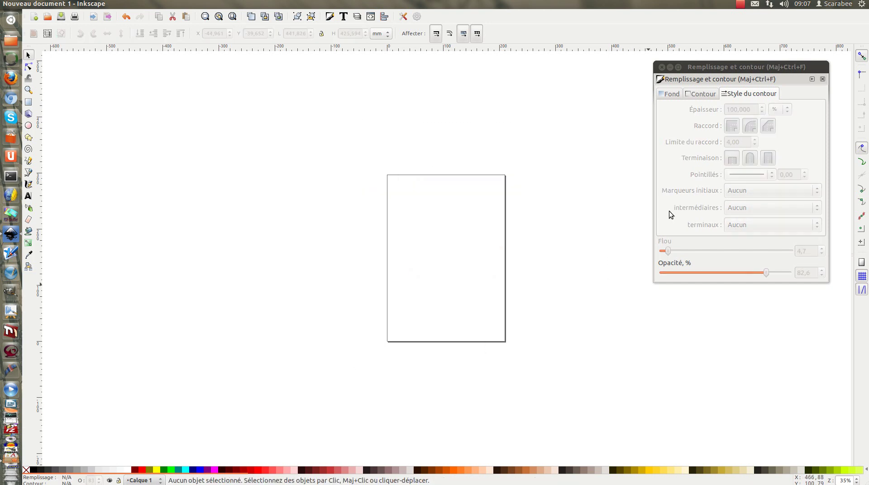
Zoom in and out on the blank page with the Zoom tool, ending at 70%, and return to the Selection tool.
click(28, 90)
click(443, 258)
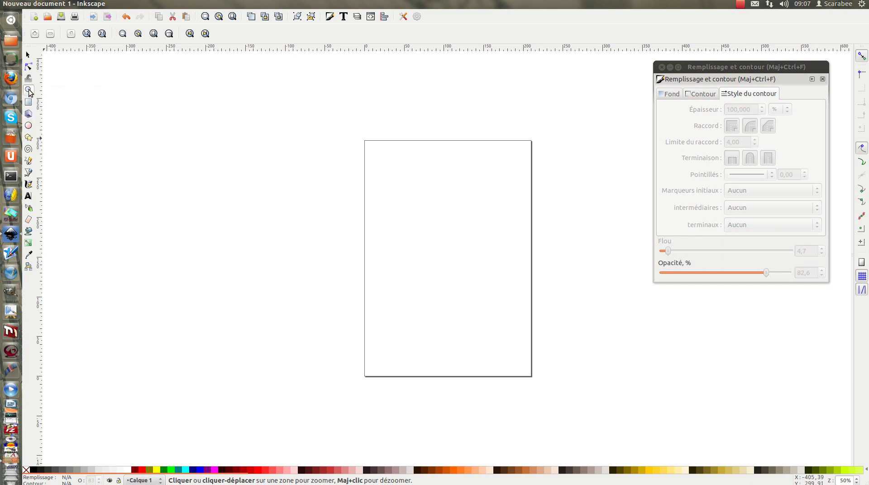
click(446, 257)
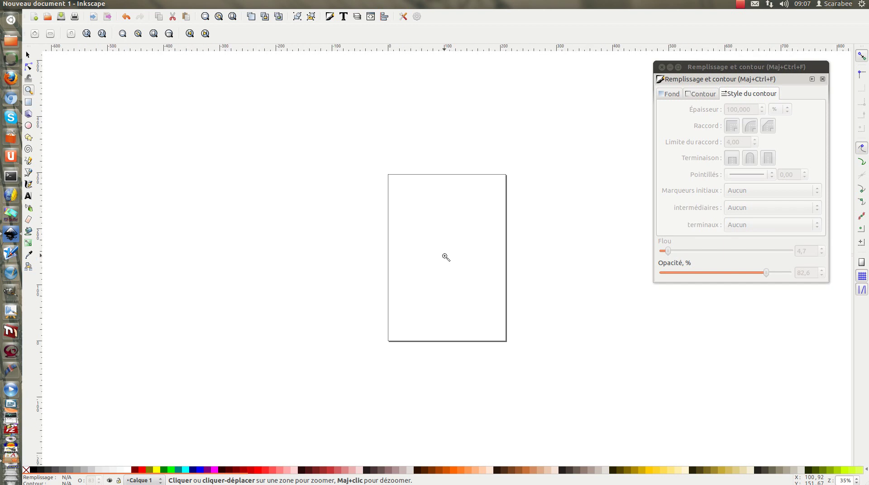
click(446, 257)
shift+click(446, 257)
shift+click(446, 257)
click(446, 257)
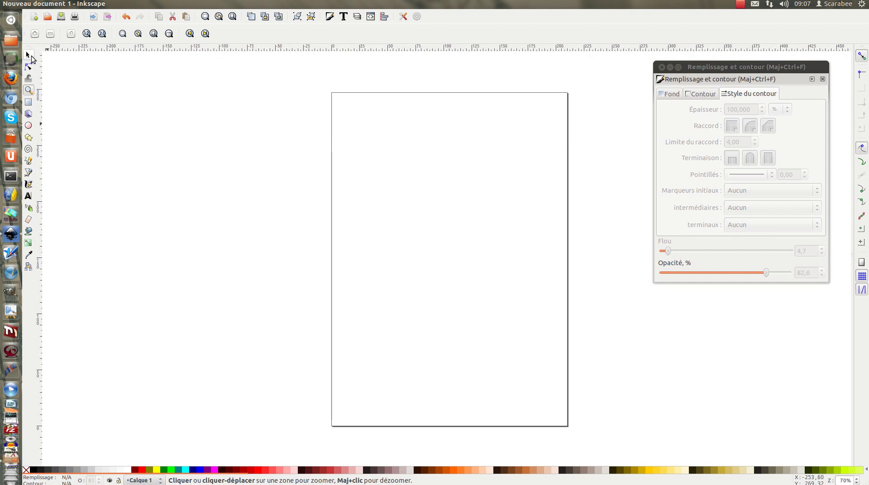
click(28, 55)
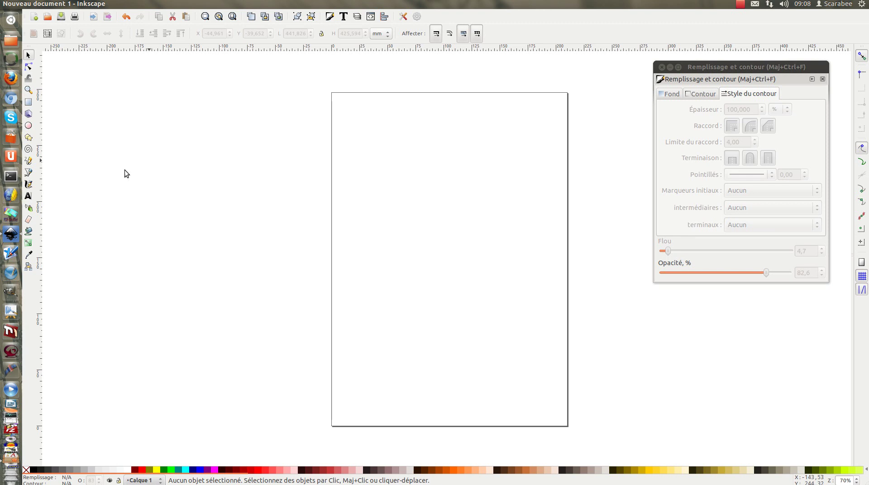
Add the text "f beovghf" near the top of the page and enlarge it proportionally to about 142 mm wide.
click(28, 197)
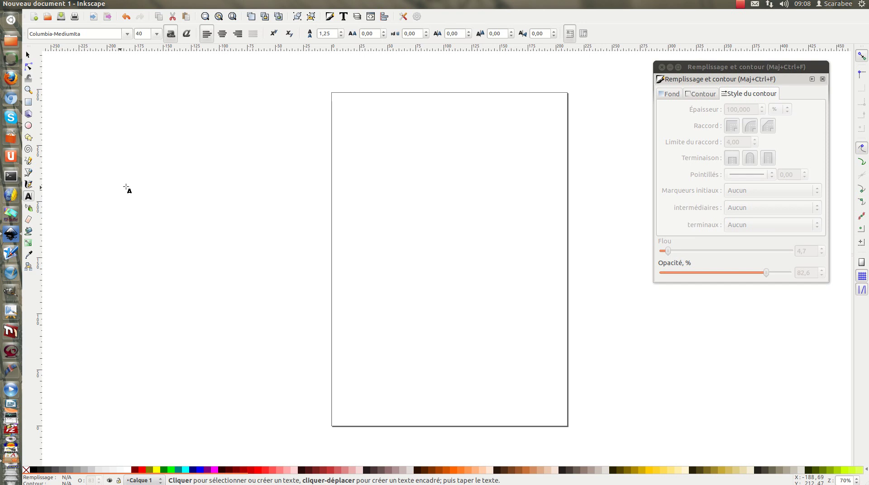
click(369, 144)
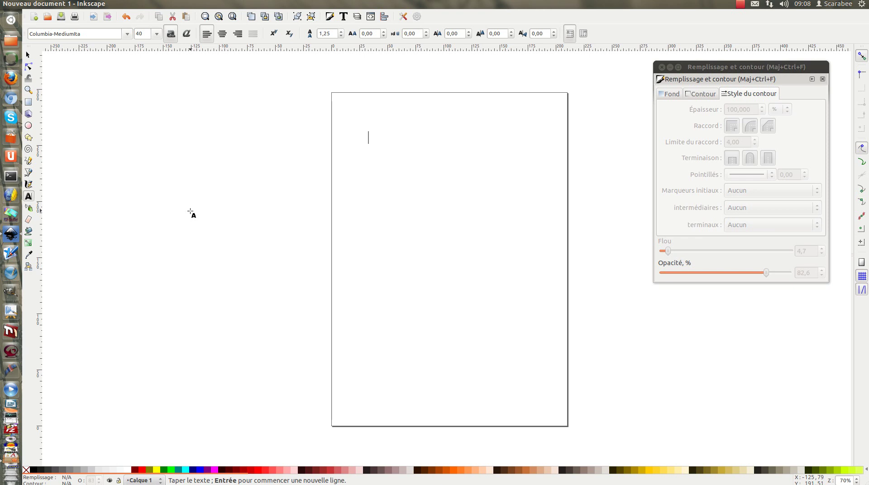
text(f beovghf)
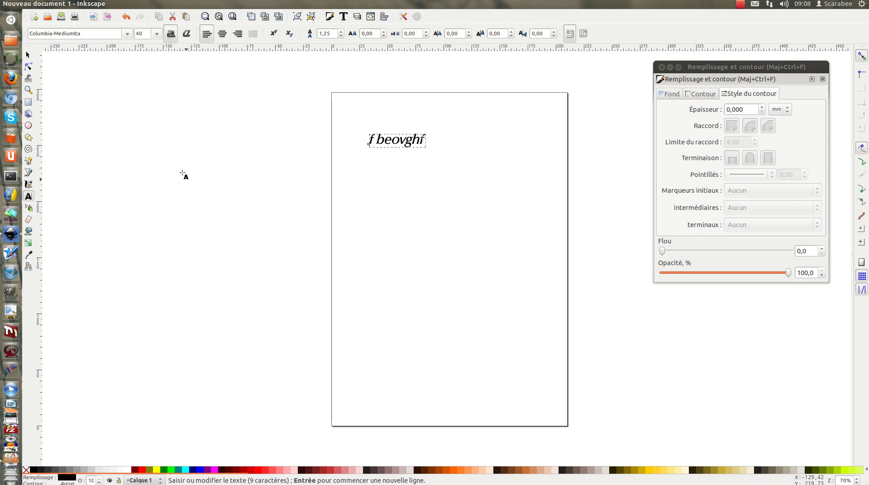
click(27, 55)
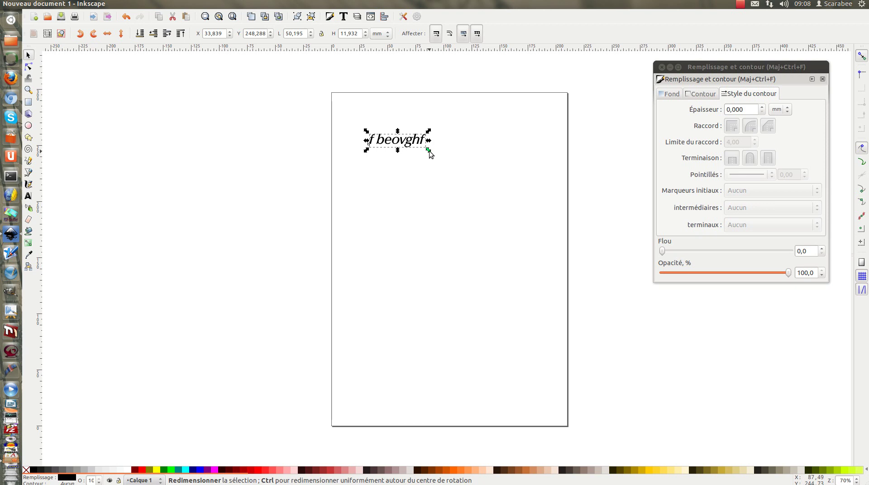
key(ctrl)
drag(429, 152, 531, 200)
Try stretching the heading to about 144 mm high and moving it up, and undo both changes.
drag(449, 175, 464, 333)
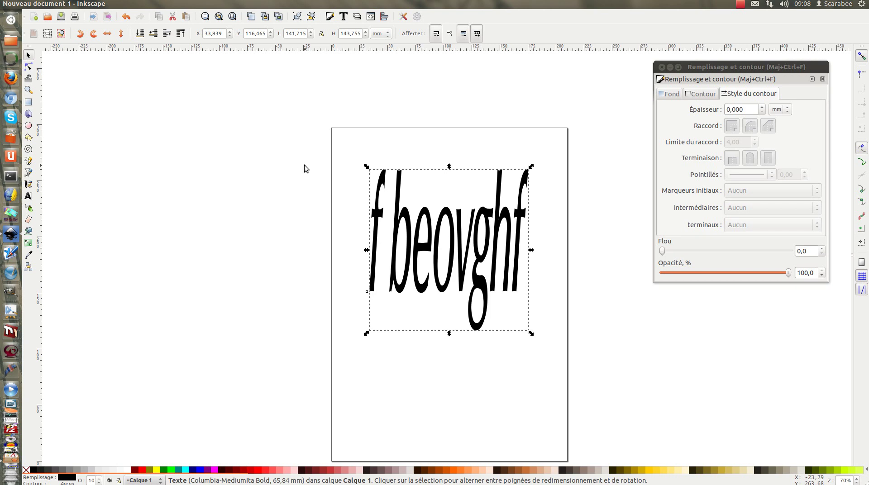
drag(459, 240, 455, 214)
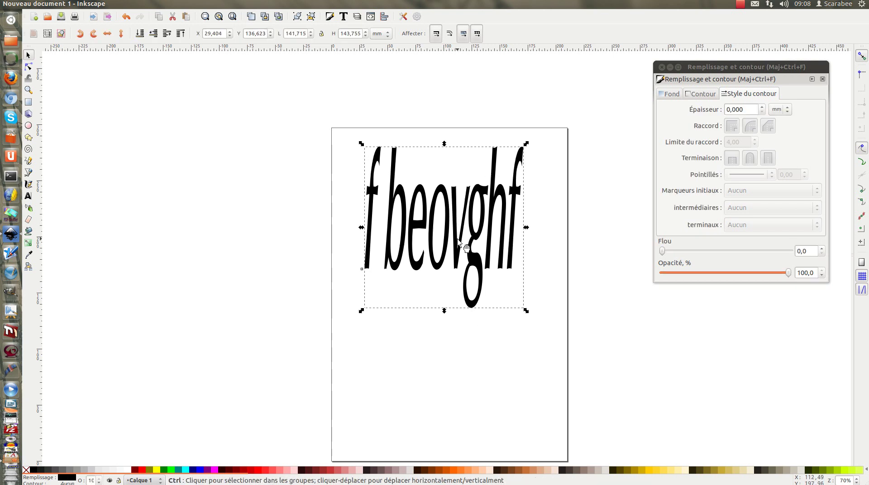
key(ctrl+z)
key(ctrl+z)
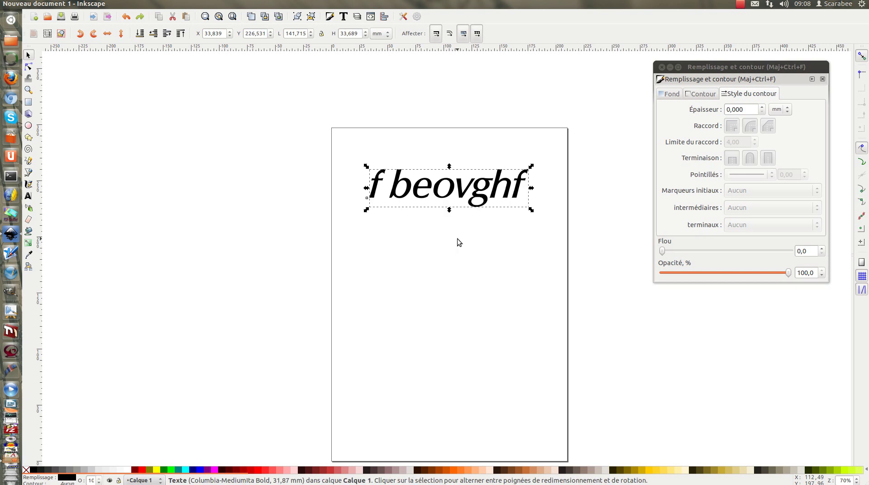
Move the heading text up near the page's top edge, to about X 31 mm and Y 250 mm.
click(339, 170)
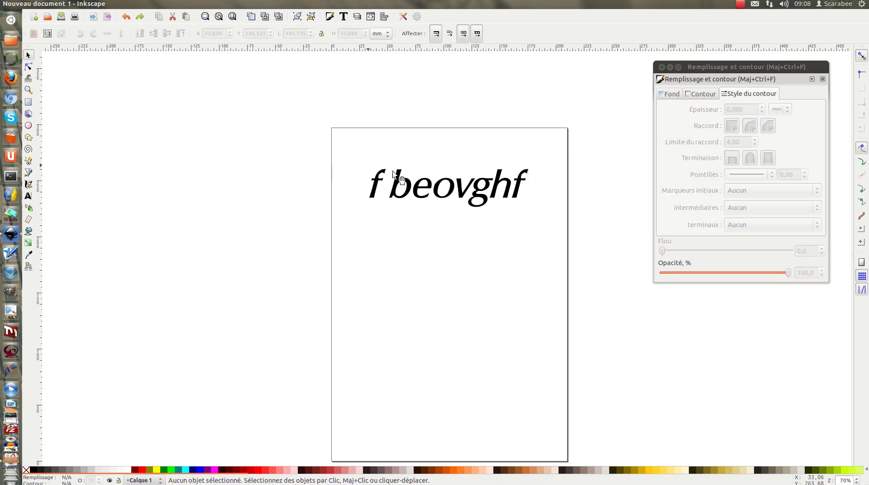
click(455, 190)
drag(444, 181, 442, 153)
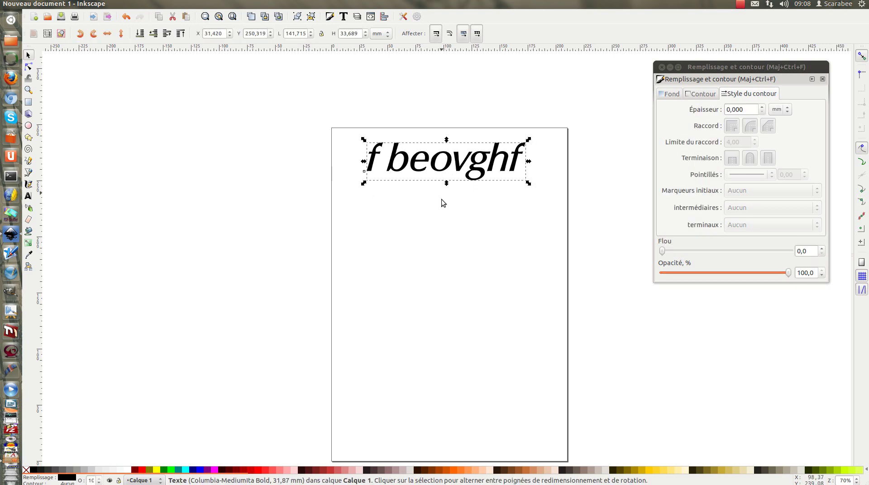
Draw a tall text frame below the heading and fill it with filler text beginning "jiobnuhtrospbhnjgorpsbhjgo".
scroll(482, 222, down, 2)
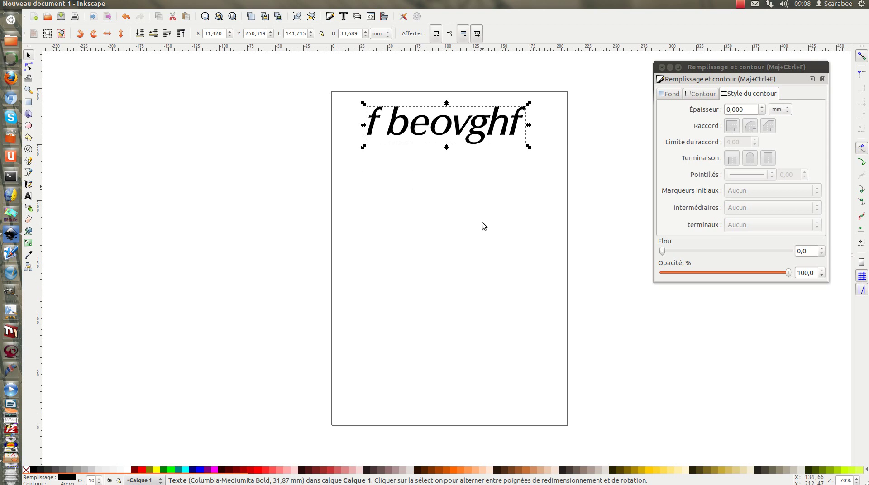
click(28, 197)
drag(368, 171, 498, 374)
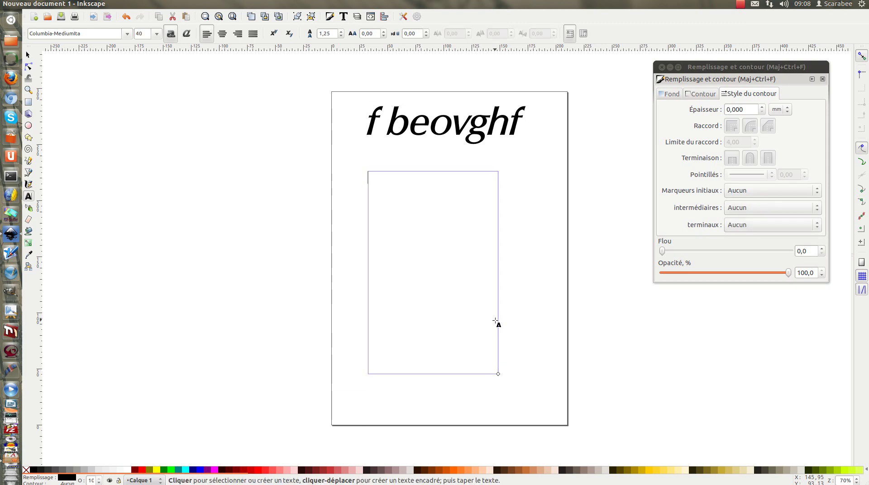
text(jiobnuhtrospbhnjgorpsbhjgo)
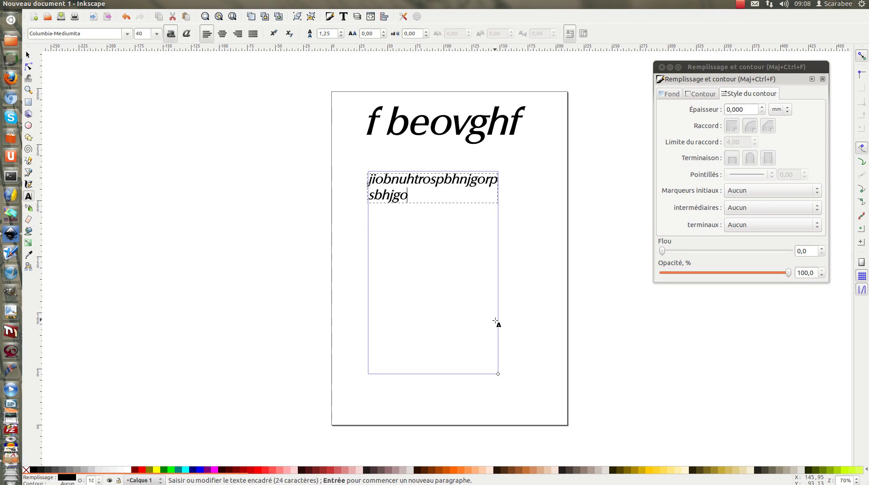
text(prsbh,ugoprn,hjgopr,bhjgpion,hjgàrsàb,hugorsbhnporsi)
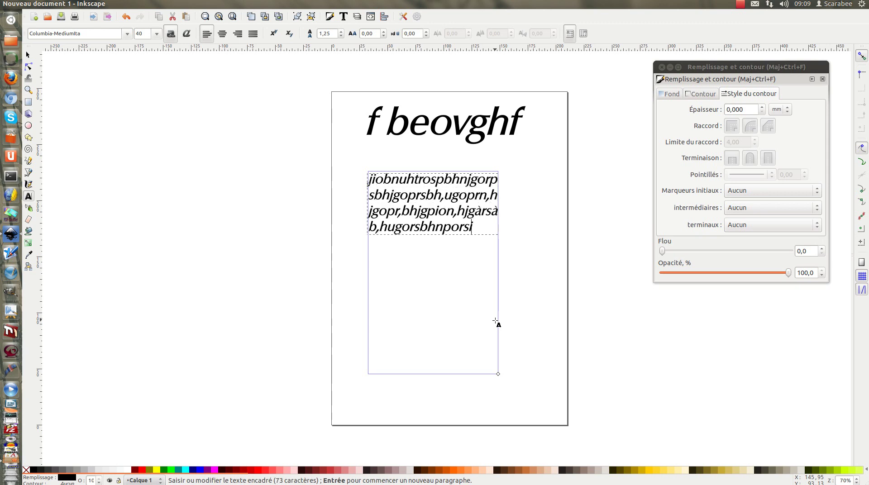
text(,vhfpiopsnvgfiopbngof guire ghire ghfie g)
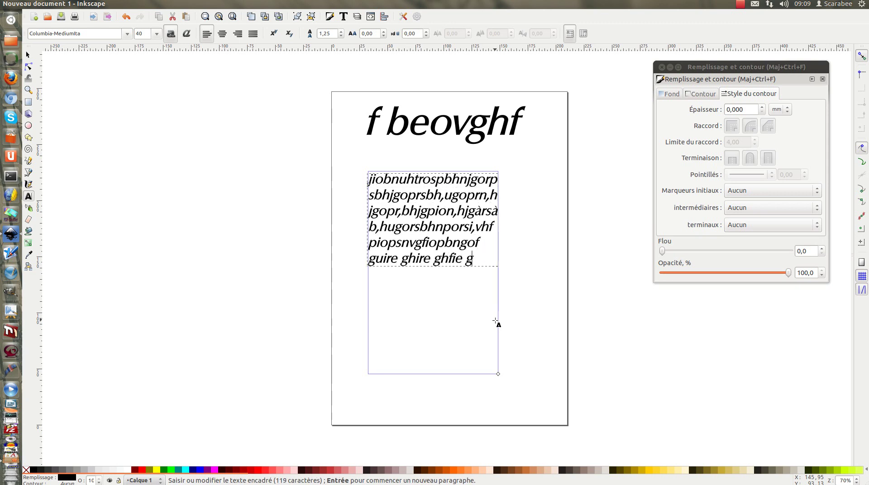
text(iorpeo qgoozz gioreeq gofd bfkdk hb ofqe hgbif gjiof hbie hi)
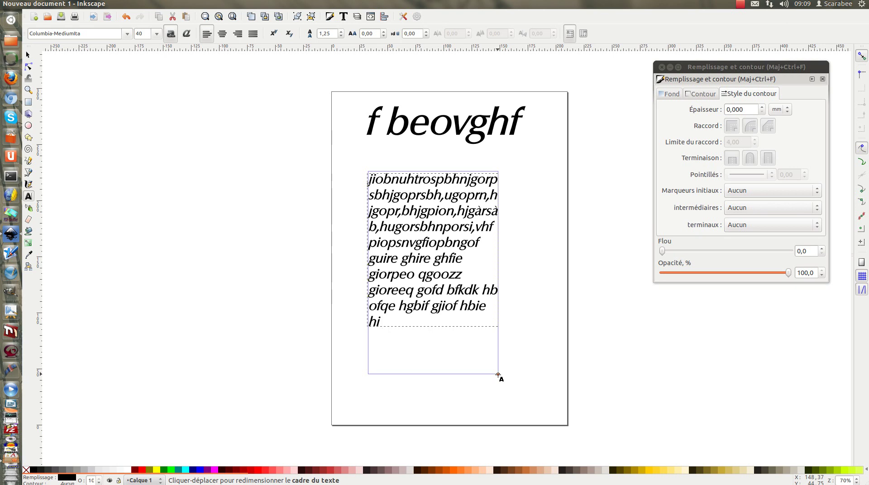
Narrow the text frame slightly and move it left to an X position of about 9.5 mm, leaving nothing selected.
drag(498, 374, 479, 375)
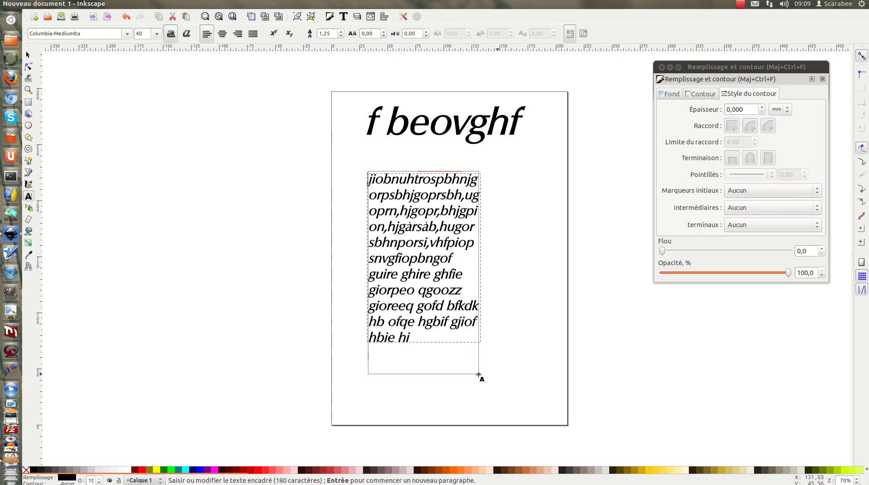
click(28, 55)
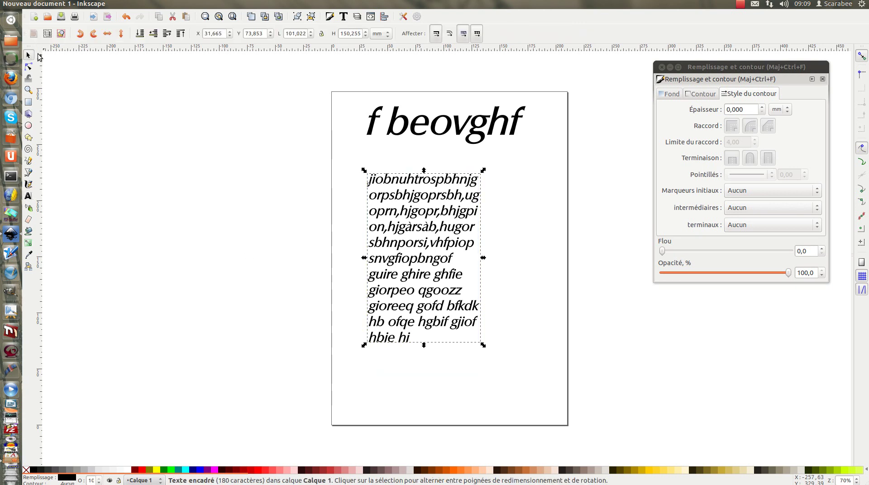
drag(444, 216, 417, 216)
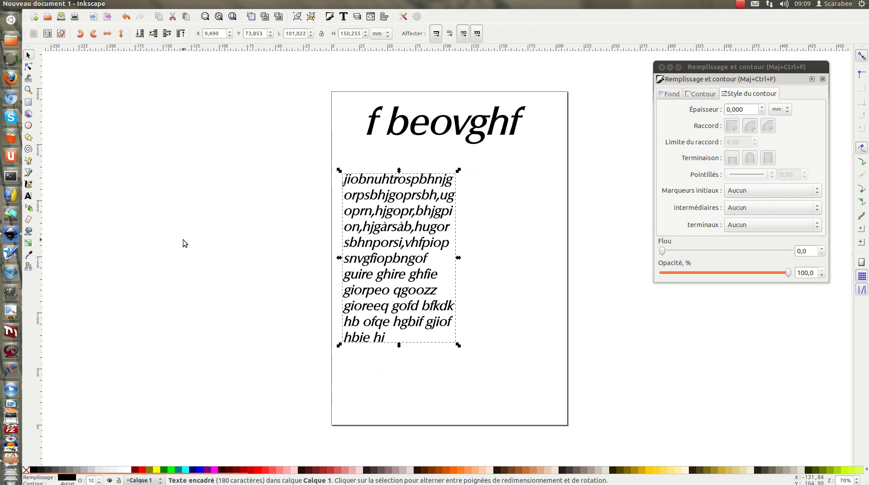
click(326, 195)
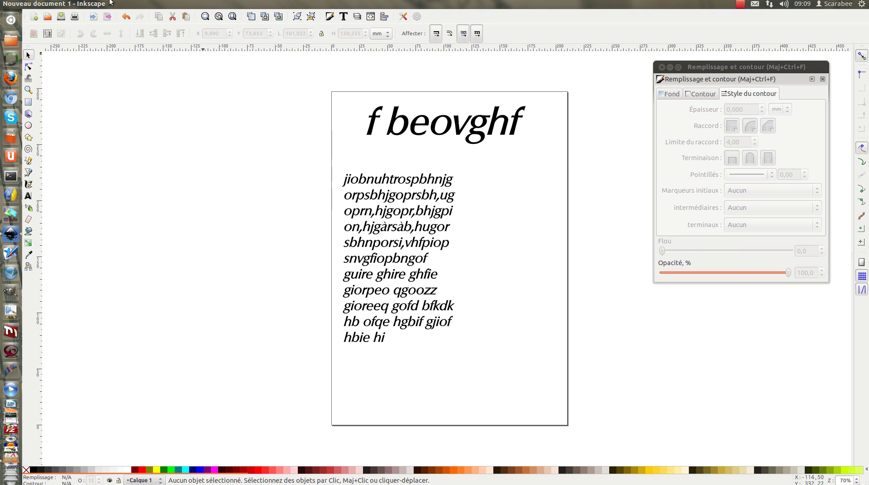
Import ampoule.jpg from the Elements folder into the page as a linked image.
mouse_move(75, 7)
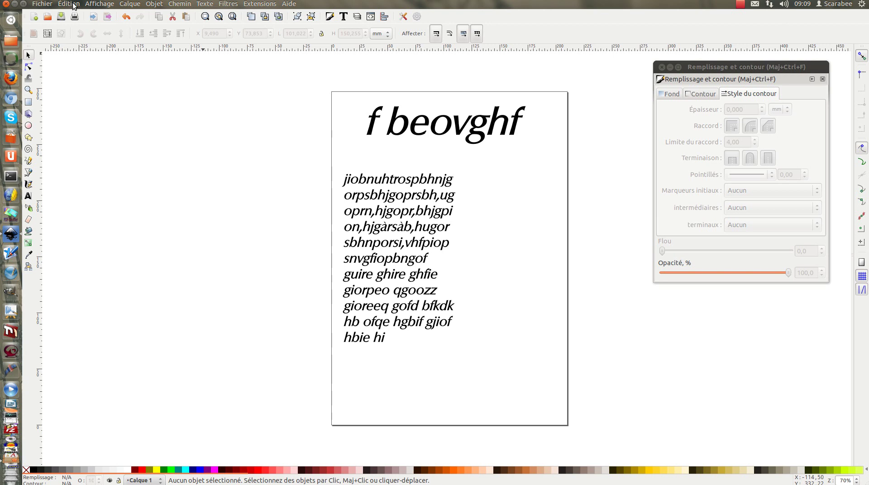
click(73, 5)
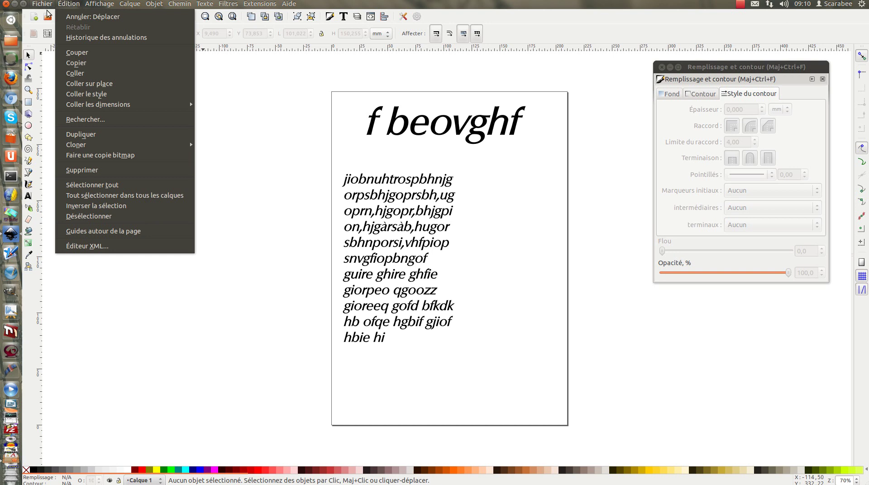
mouse_move(49, 6)
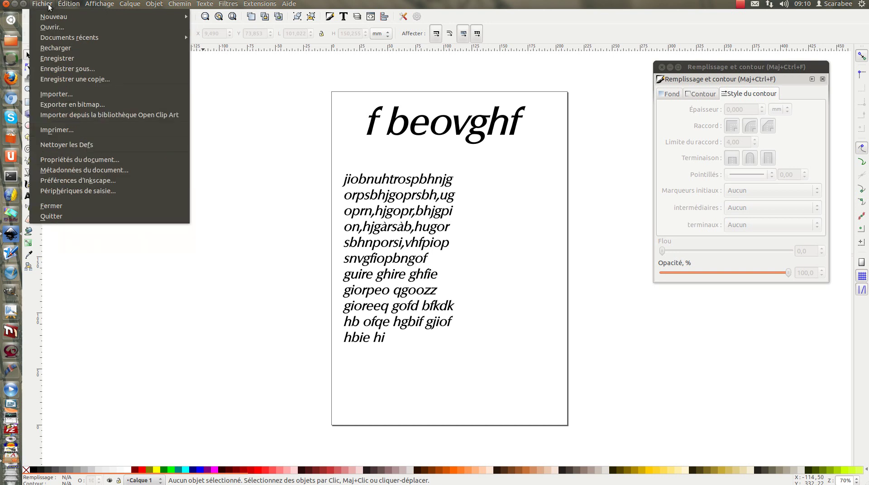
click(66, 96)
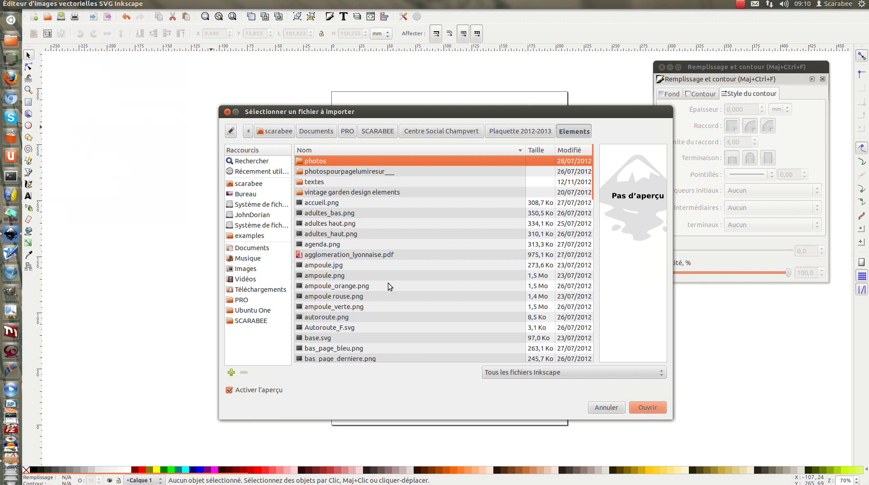
click(323, 266)
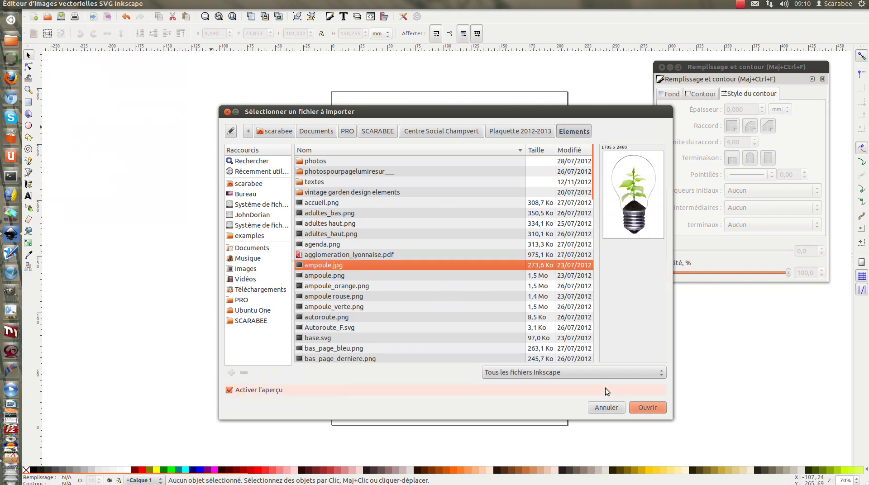
click(653, 410)
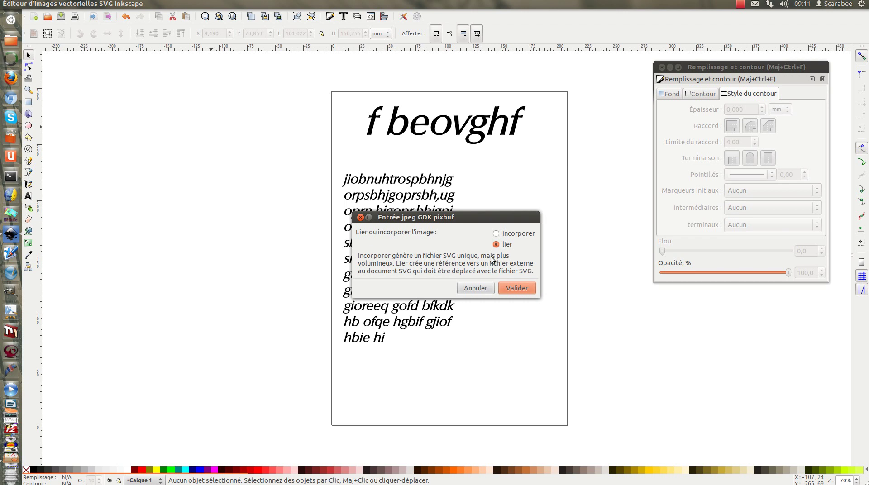
click(520, 278)
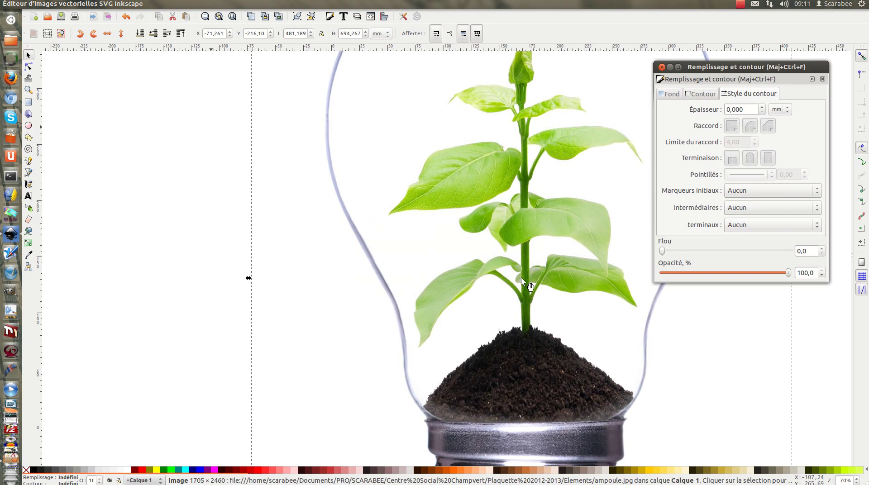
scroll(521, 278, down, 5)
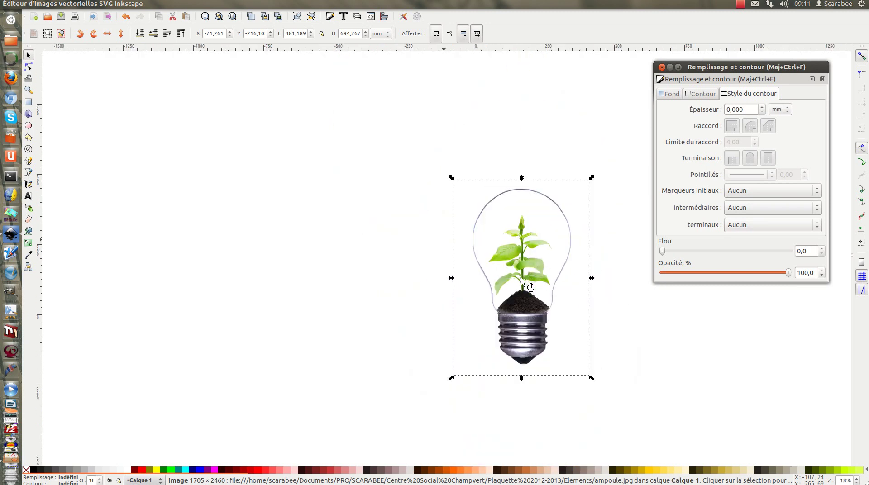
scroll(521, 278, up, 1)
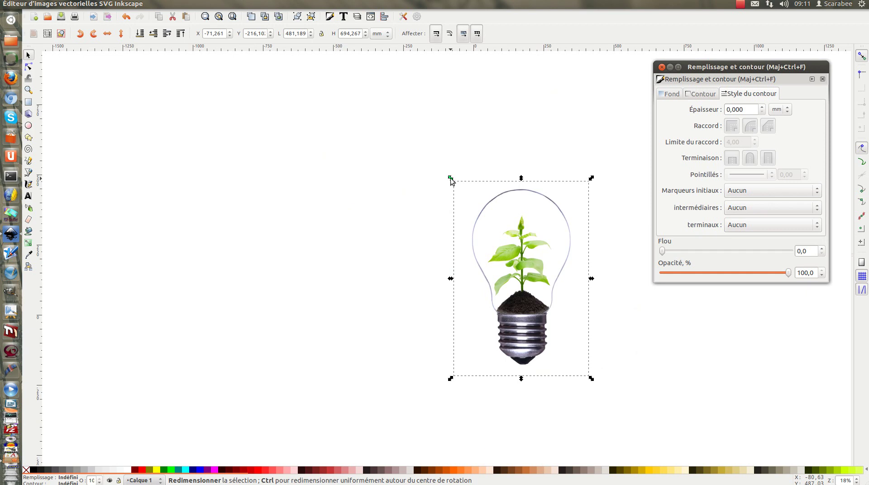
Scale the imported bulb image proportionally down to about 91 × 131 mm, place it on the page beside the text block, and deselect it.
drag(450, 178, 518, 270)
click(590, 359)
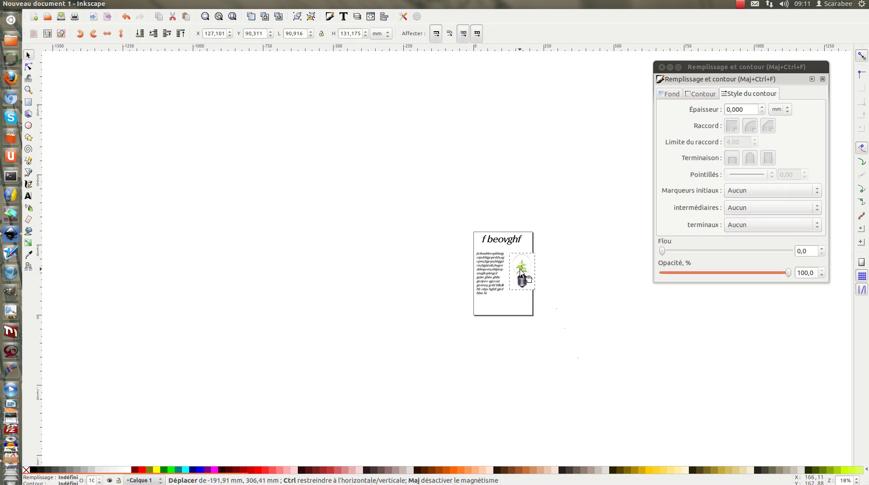
click(566, 275)
scroll(503, 281, down, 2)
scroll(503, 281, up, 6)
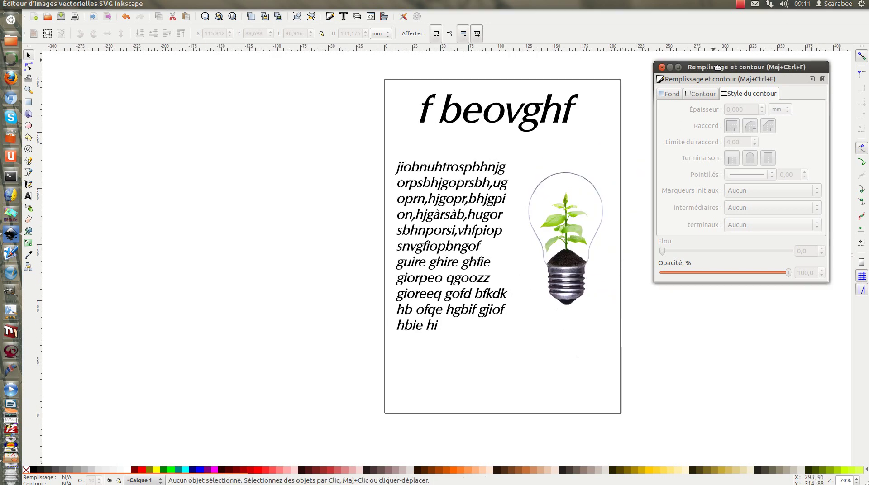
Move the fill and stroke dialog farther from the page and shift the bulb image left to an X position of about 111 mm.
drag(716, 67, 738, 68)
click(577, 226)
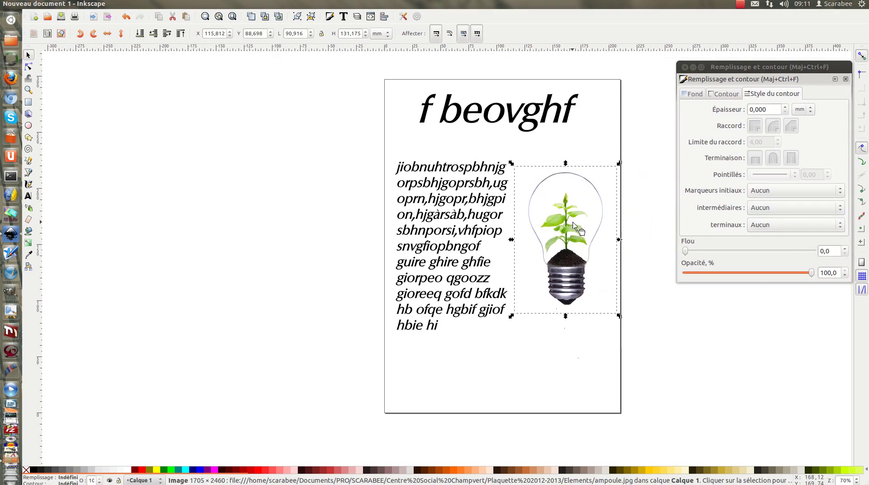
drag(576, 229, 571, 230)
click(634, 208)
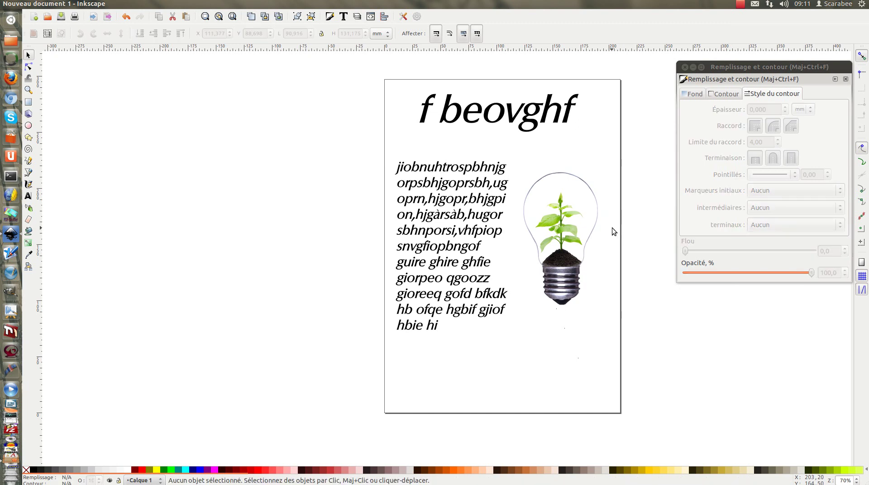
Enlarge the bulb image to about 134 × 193 mm and position it at about X 73 mm, Y 34 mm, overlapping the text block.
click(557, 224)
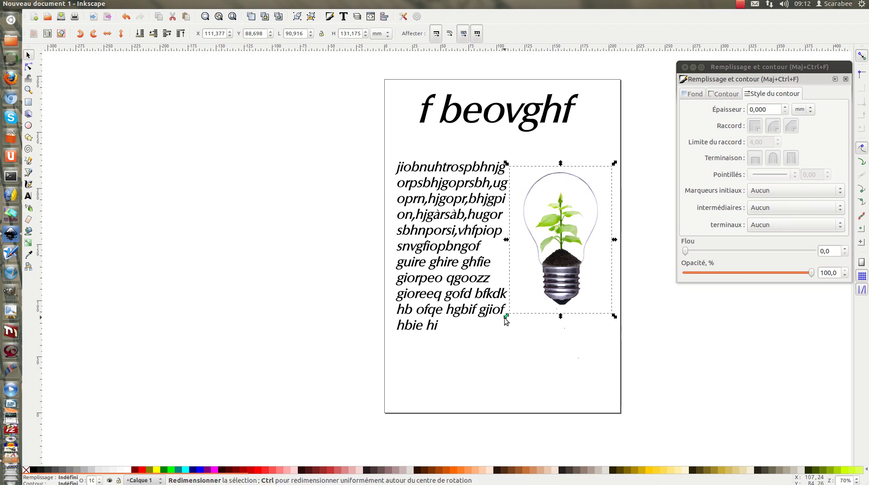
drag(505, 318, 447, 387)
drag(533, 276, 536, 262)
click(335, 229)
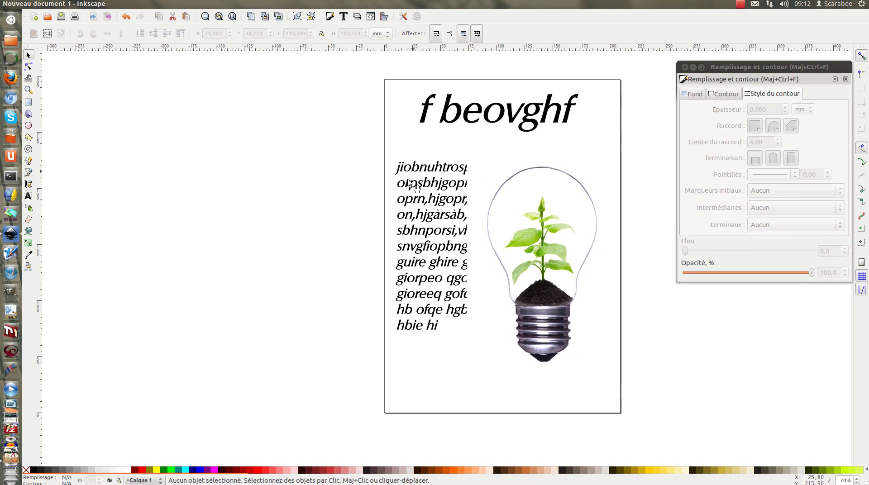
Send the bulb image to the back, behind the text block, and nudge the text block slightly up and left.
click(549, 218)
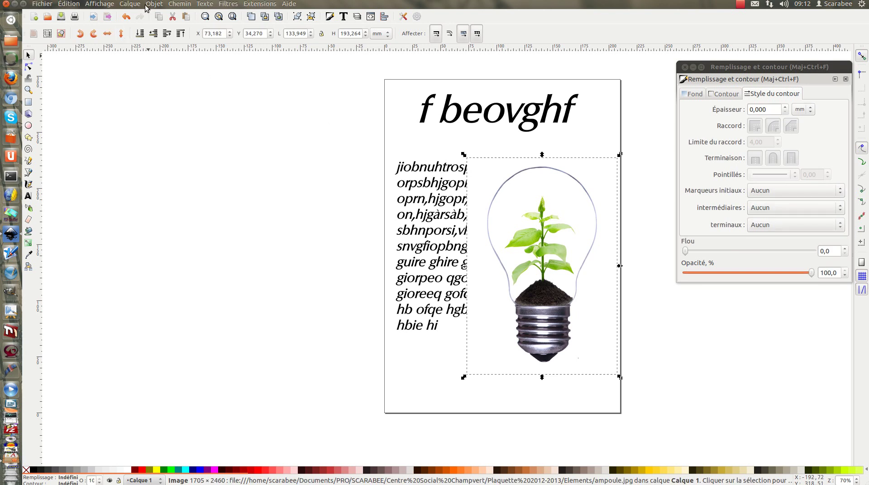
click(154, 5)
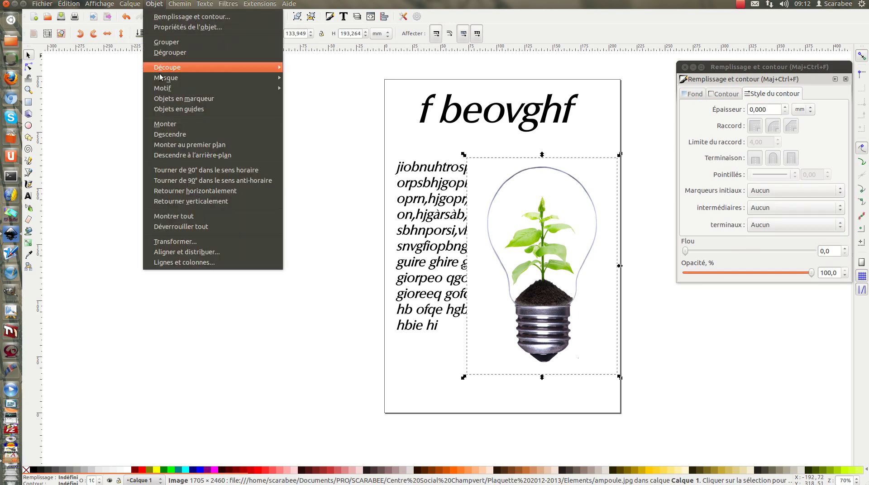
click(167, 155)
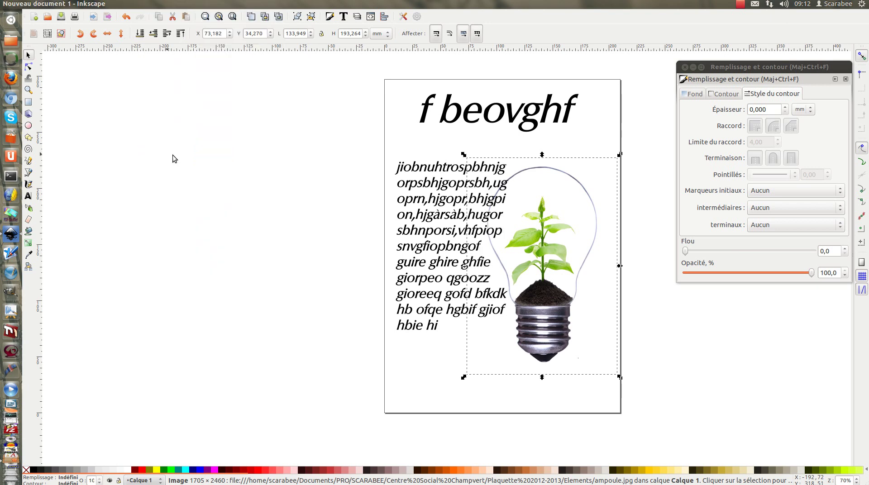
click(416, 174)
drag(416, 174, 416, 172)
Shrink the bulb image to about 119 × 171 mm and position it at about X 94 mm, Y 64 mm, leaving nothing selected.
drag(543, 213, 562, 191)
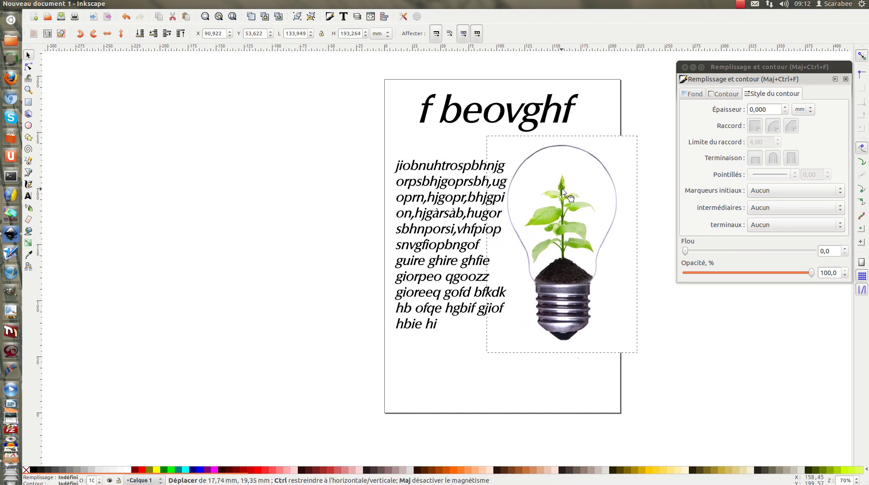
drag(638, 135, 622, 145)
click(646, 142)
drag(563, 202, 566, 195)
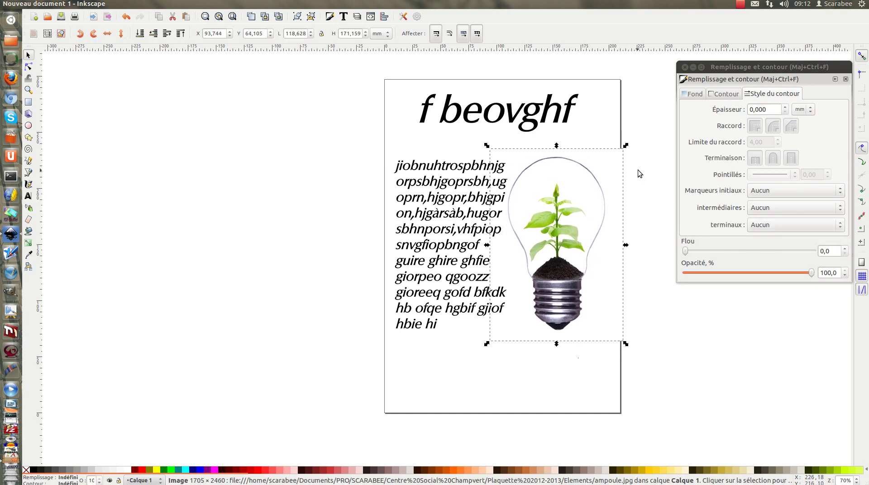
click(647, 176)
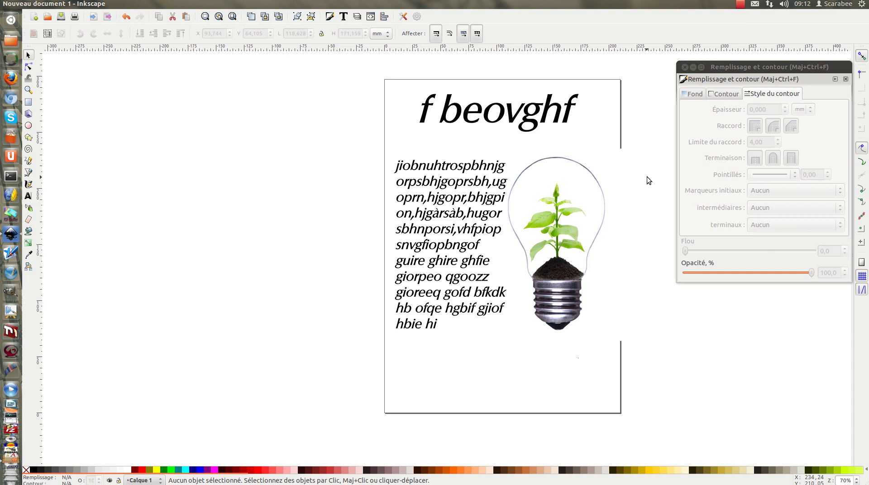